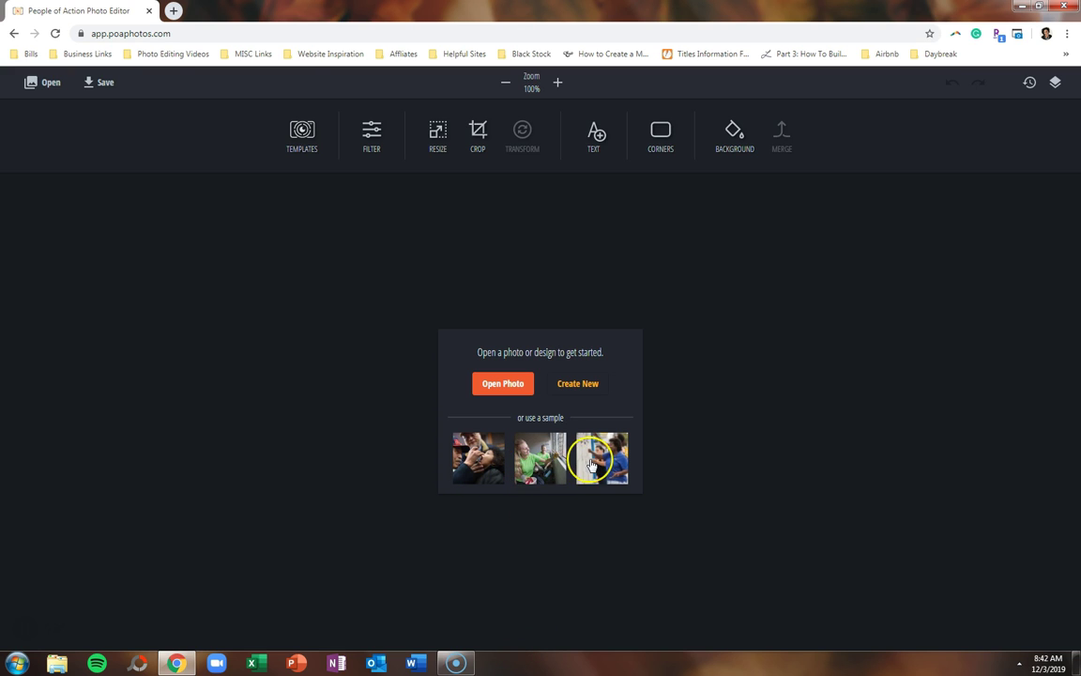
Load the Desktop photo of the two women in blue aprons into the editor.
{"action": "left_click", "coordinate": [512, 389]}
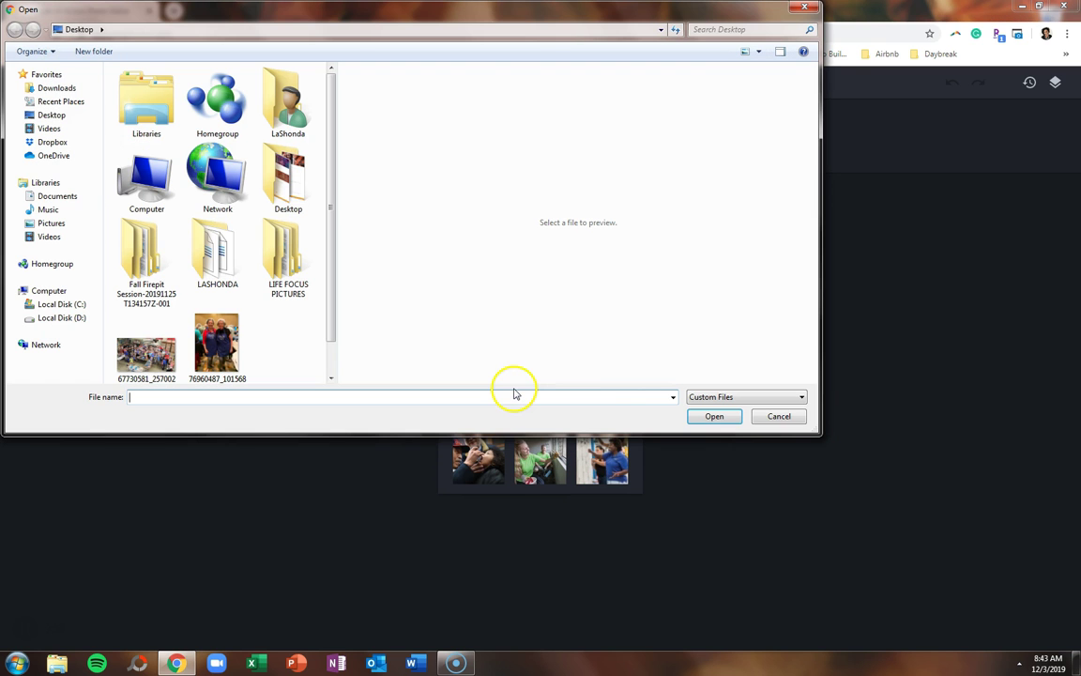
{"action": "left_click", "coordinate": [221, 340]}
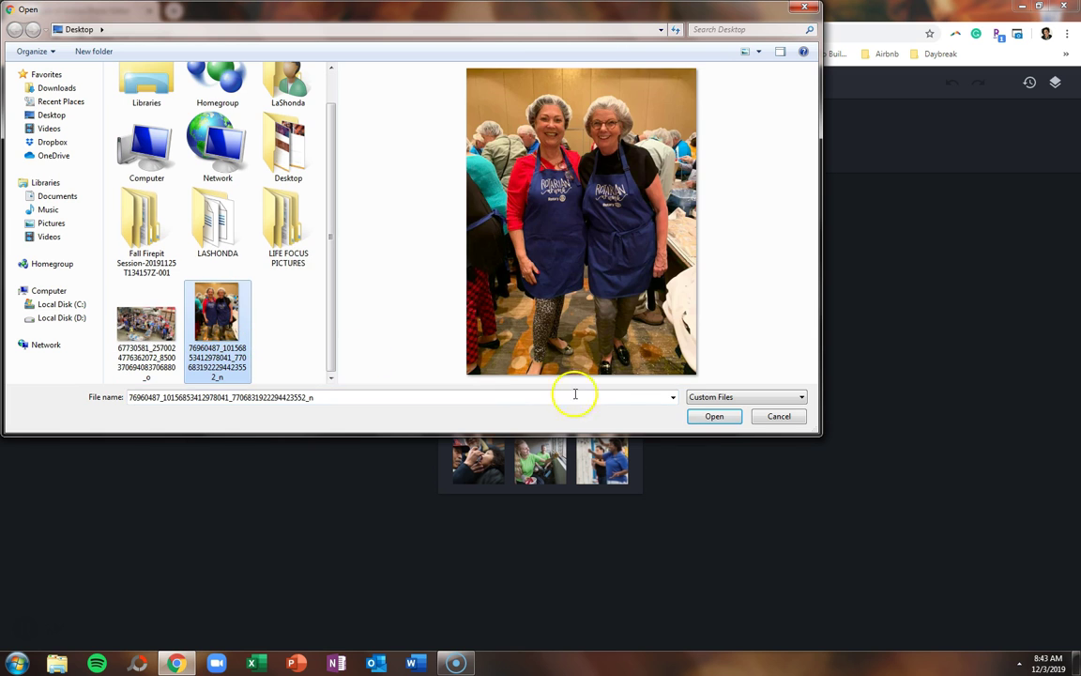
{"action": "left_click", "coordinate": [706, 416]}
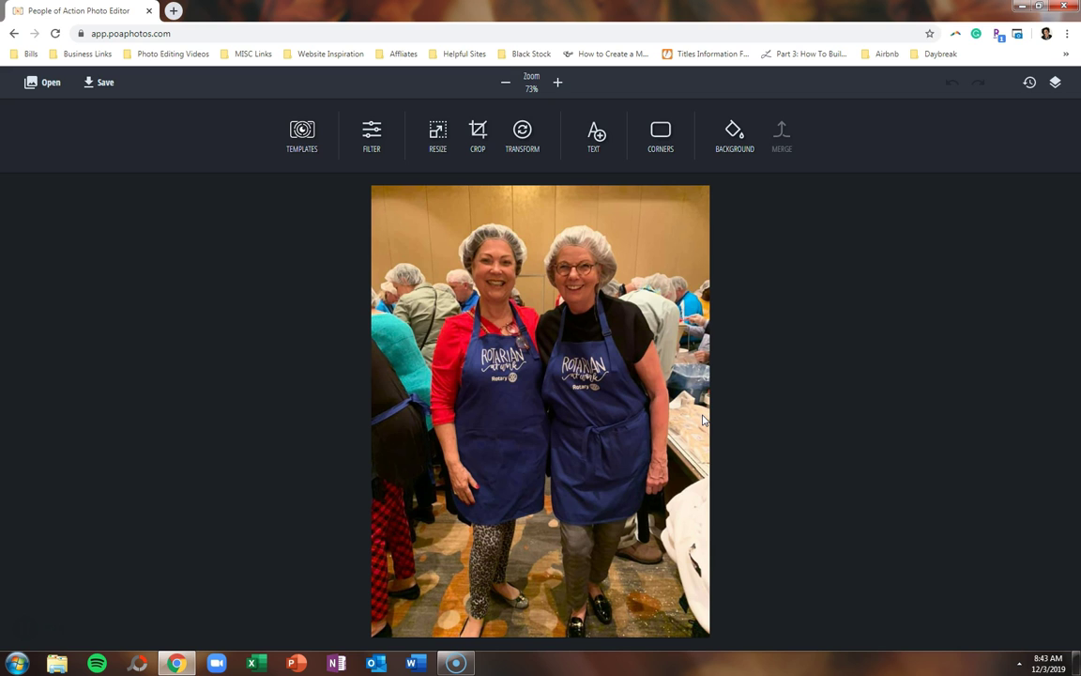
Crop the photo to a 1:1 square at 720 × 720, with both women framed.
{"action": "left_click", "coordinate": [478, 136]}
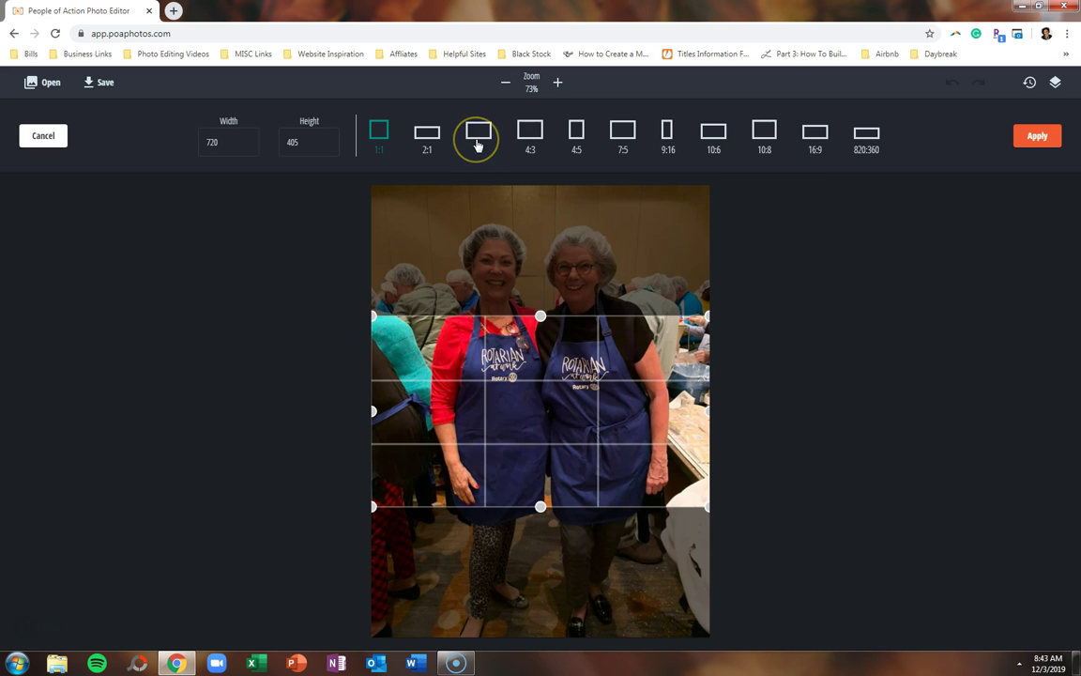
{"action": "left_click", "coordinate": [387, 137]}
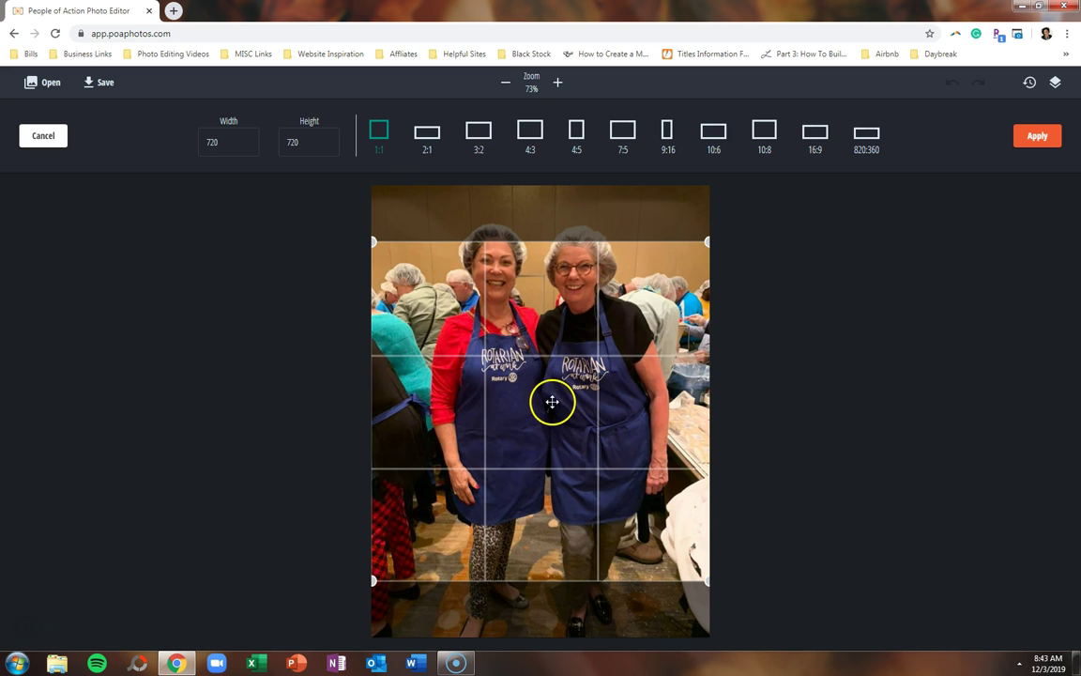
{"action": "left_click_drag", "start_coordinate": [550, 398], "coordinate": [553, 373]}
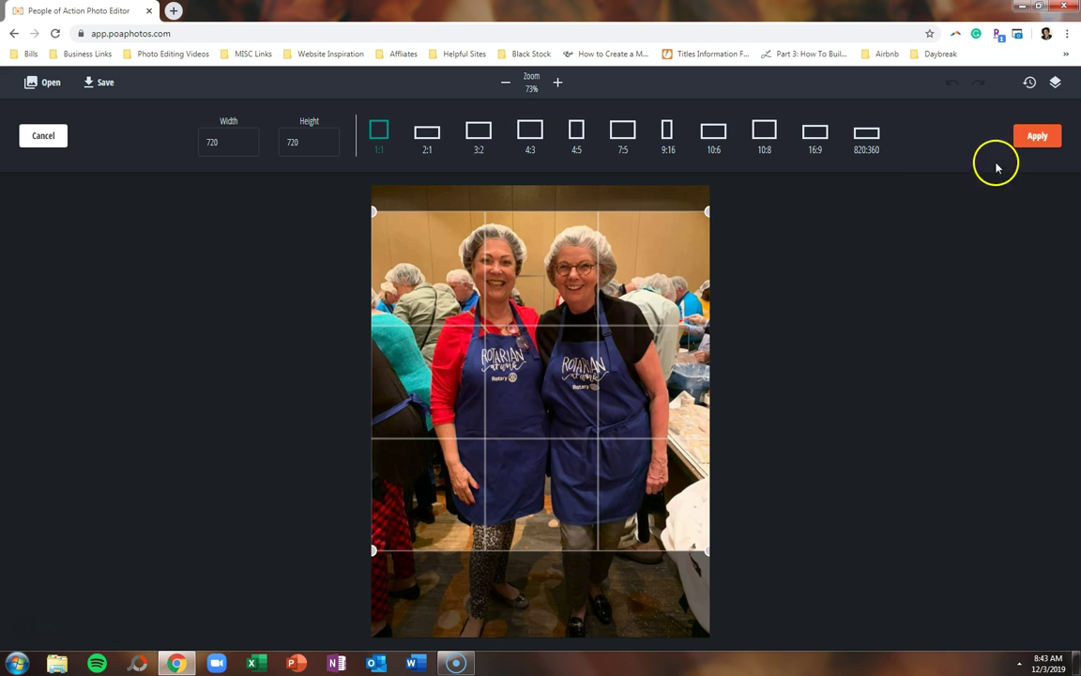
{"action": "left_click", "coordinate": [1033, 138]}
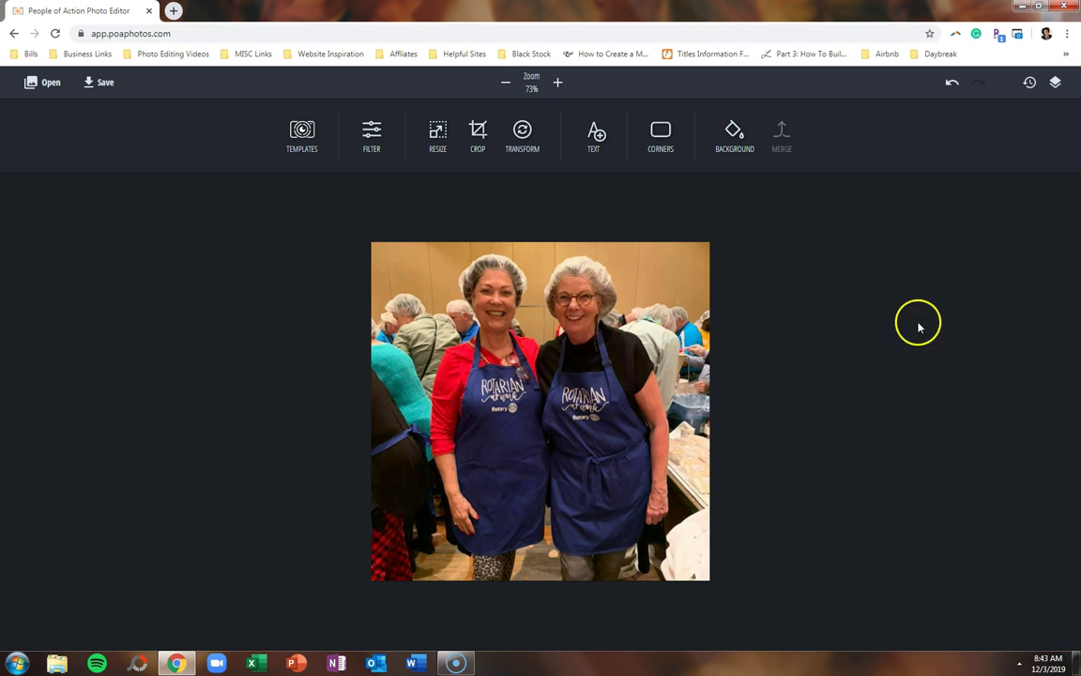
Add the Rotary 'Together, We Have Fun' overlay, enlarge it and center it across both aprons.
{"action": "left_click", "coordinate": [311, 137]}
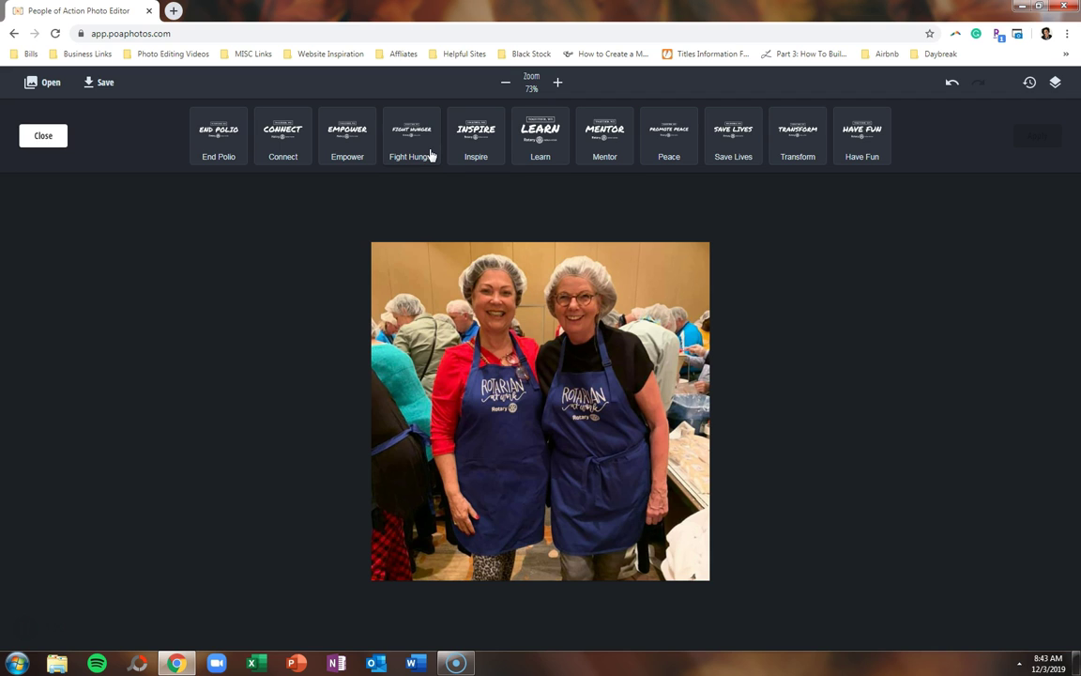
{"action": "left_click", "coordinate": [859, 132]}
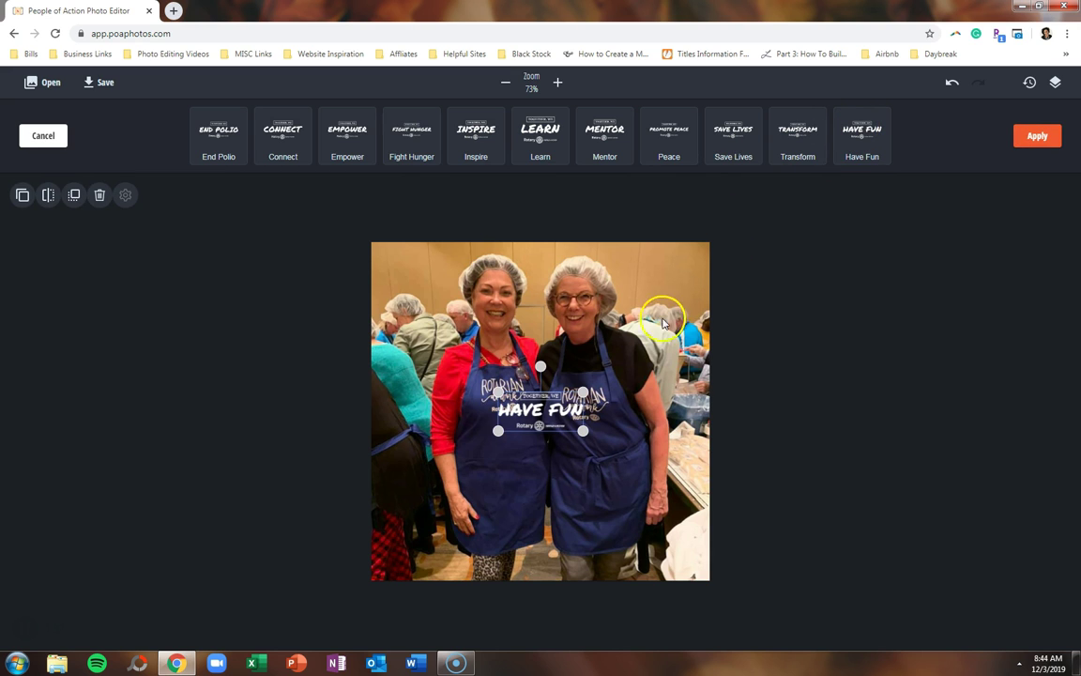
{"action": "left_click_drag", "start_coordinate": [583, 432], "coordinate": [650, 500]}
{"action": "left_click_drag", "start_coordinate": [637, 456], "coordinate": [557, 489]}
{"action": "left_click", "coordinate": [820, 436]}
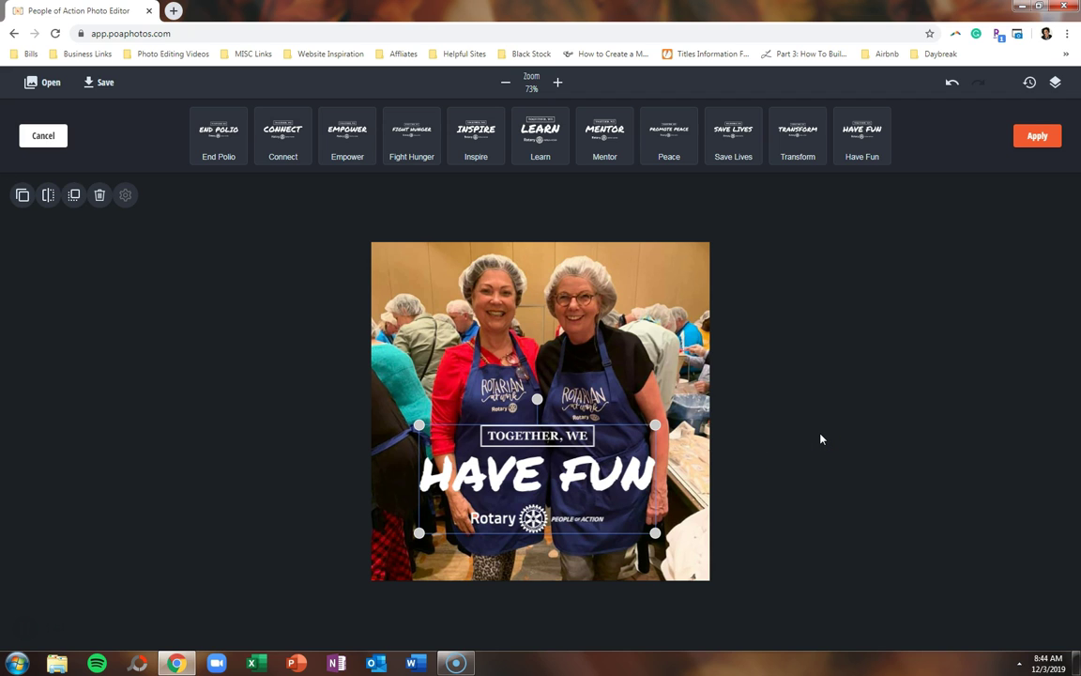
{"action": "left_click", "coordinate": [1036, 149]}
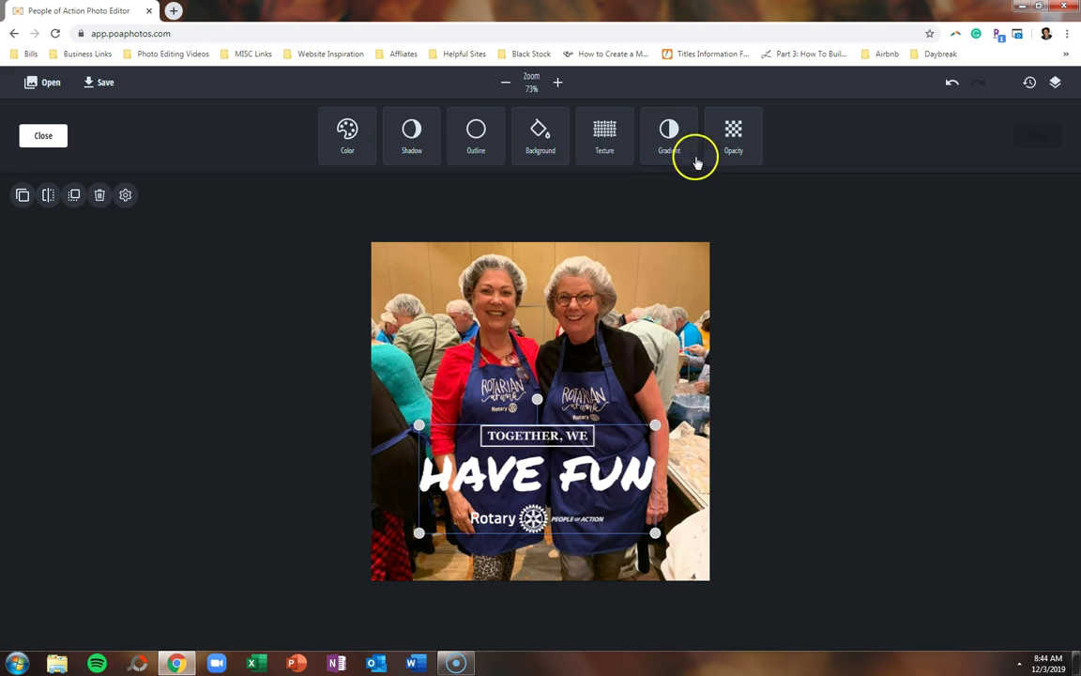
Save the square image as PNG 'New Profile Picture' and show the download's options.
{"action": "left_click", "coordinate": [729, 161]}
{"action": "left_click", "coordinate": [107, 84]}
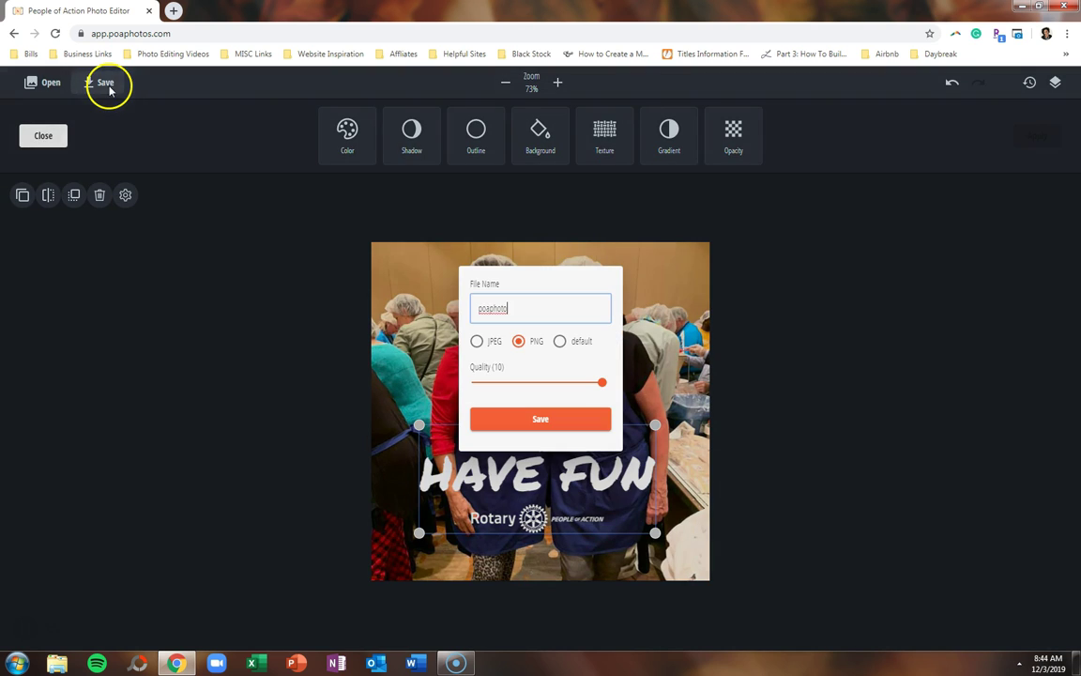
{"action": "left_click_drag", "start_coordinate": [508, 307], "coordinate": [472, 309]}
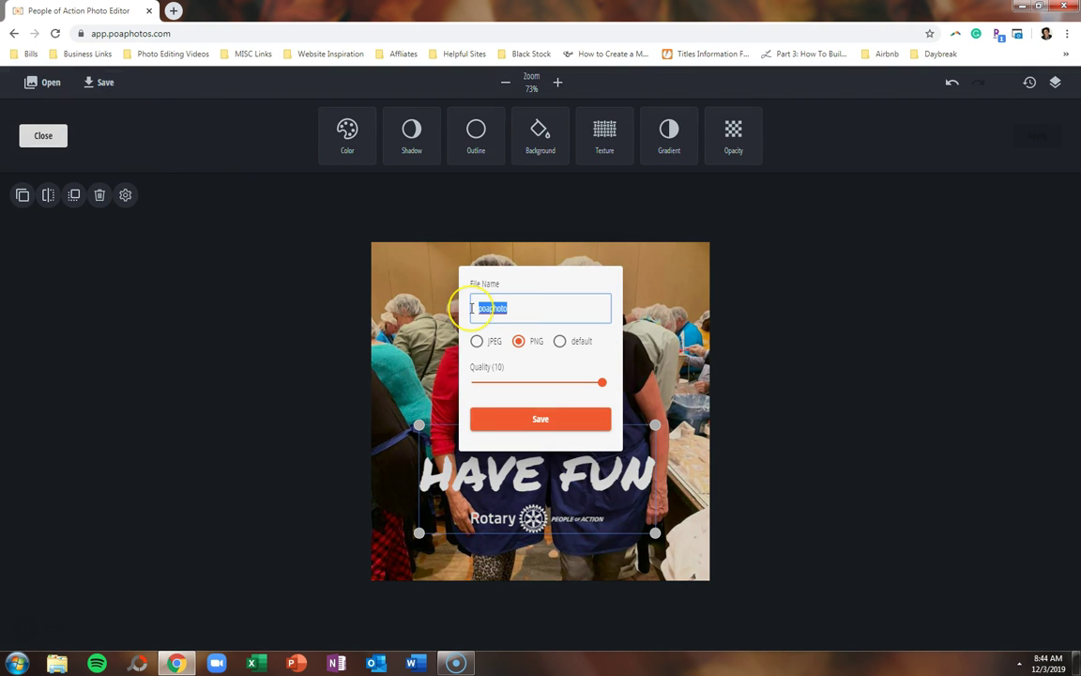
{"action": "type", "text": "N"}
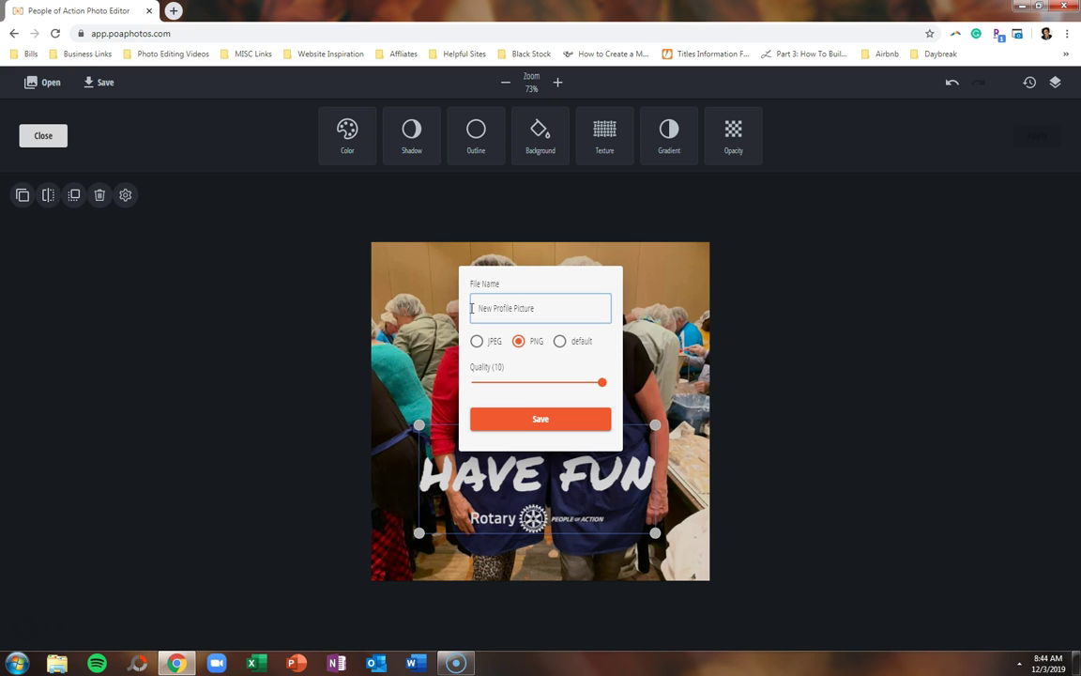
{"action": "type", "text": "ew Profile Picture"}
{"action": "left_click", "coordinate": [488, 418]}
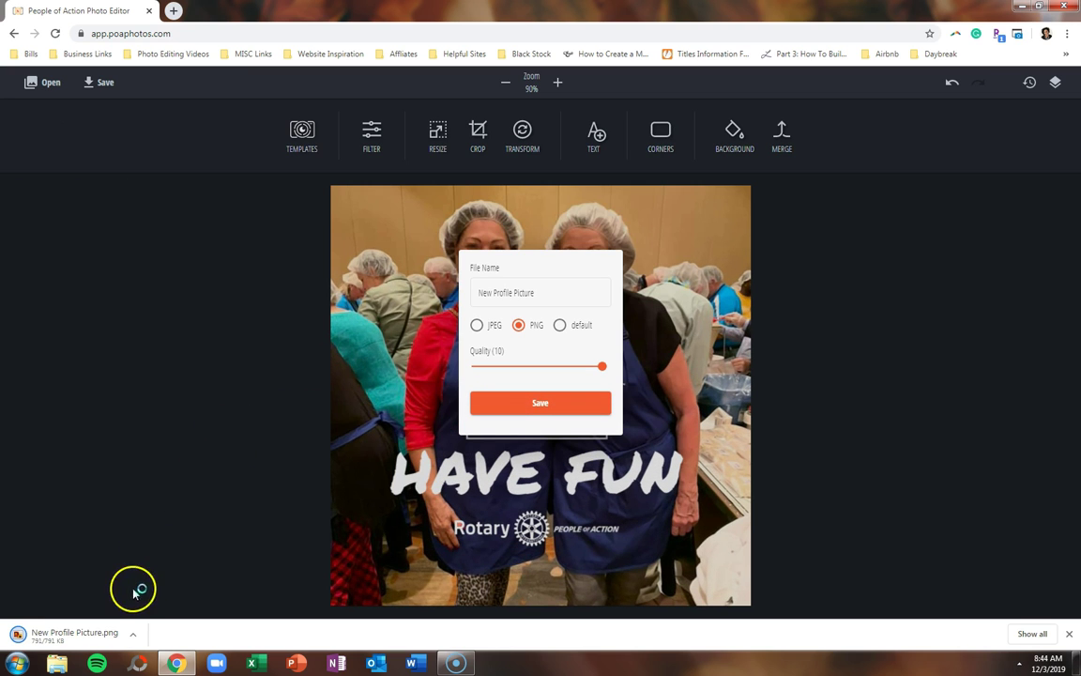
{"action": "left_click", "coordinate": [132, 633]}
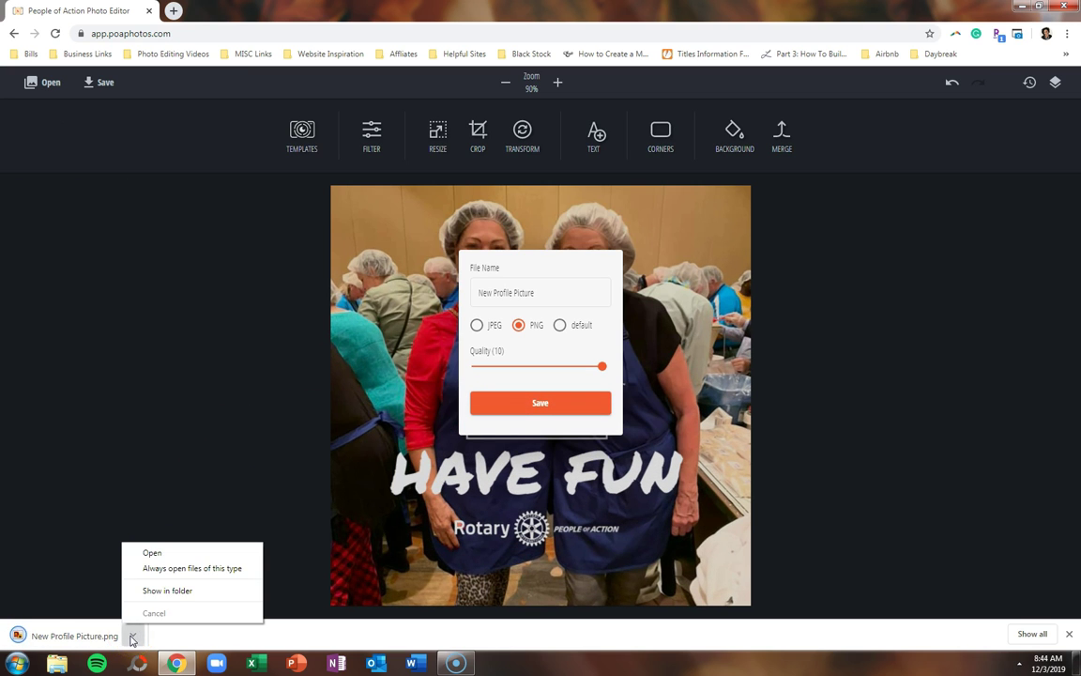
{"action": "left_click", "coordinate": [155, 555]}
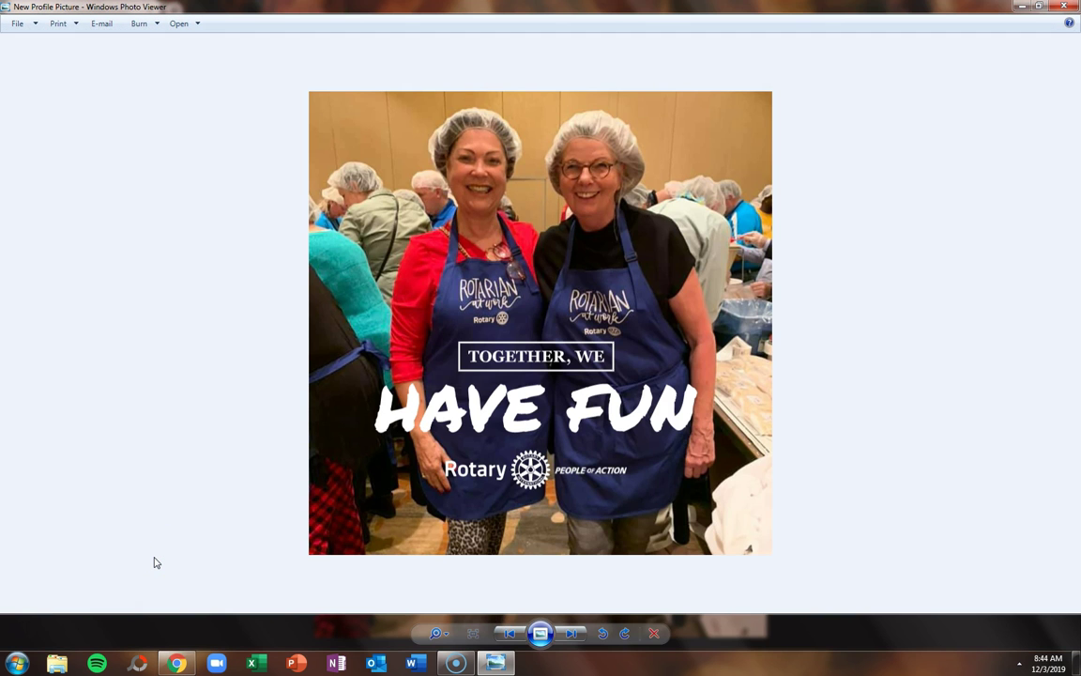
{"action": "left_click", "coordinate": [1063, 8]}
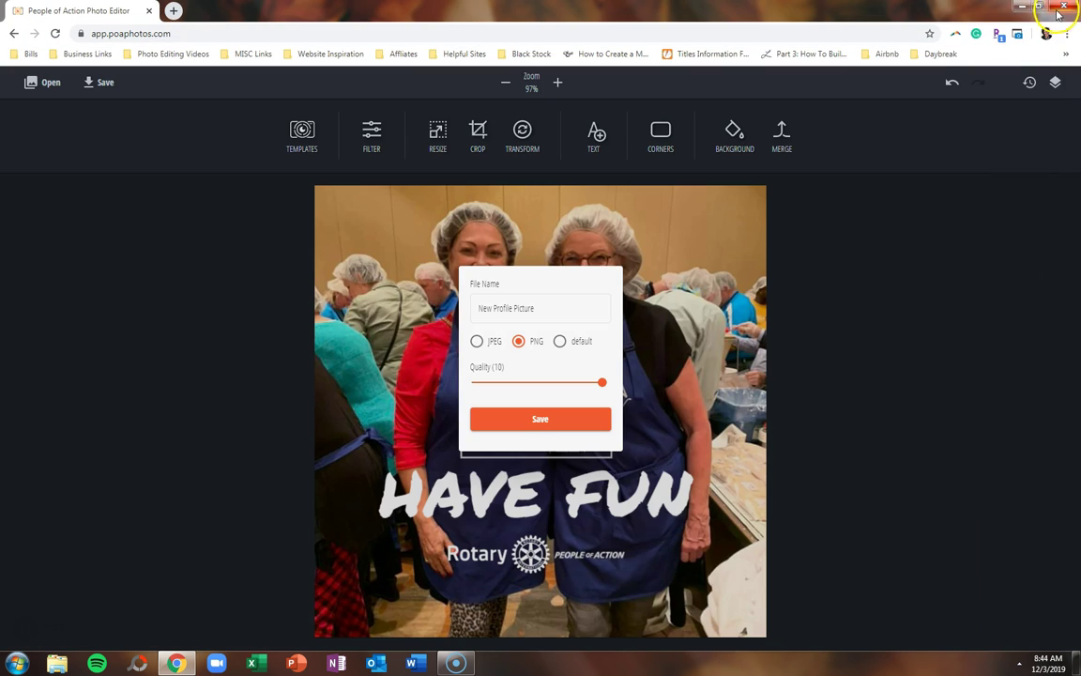
Dismiss the leftover save box and open the Desktop warehouse group photo as the background image.
{"action": "left_click", "coordinate": [175, 241]}
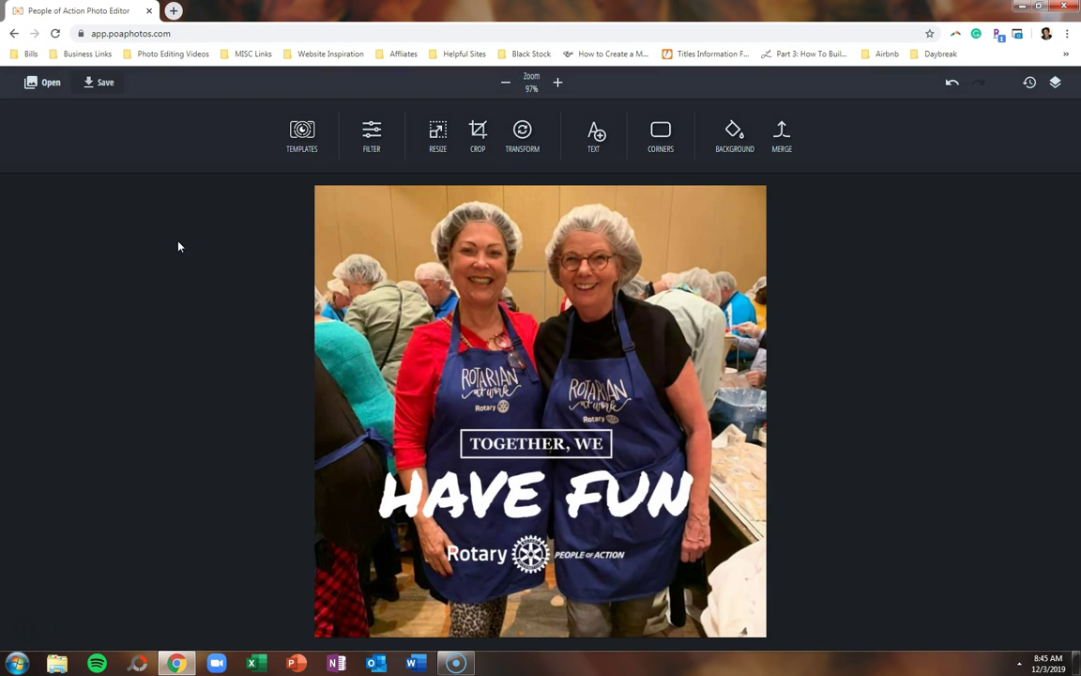
{"action": "left_click", "coordinate": [51, 84]}
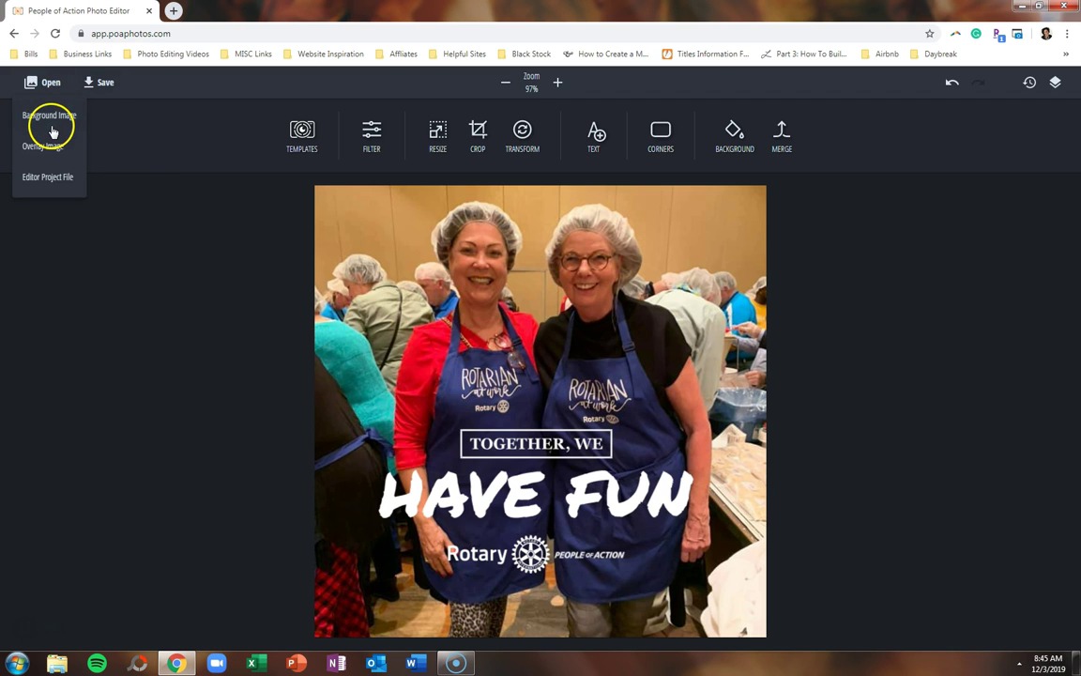
{"action": "left_click", "coordinate": [52, 126]}
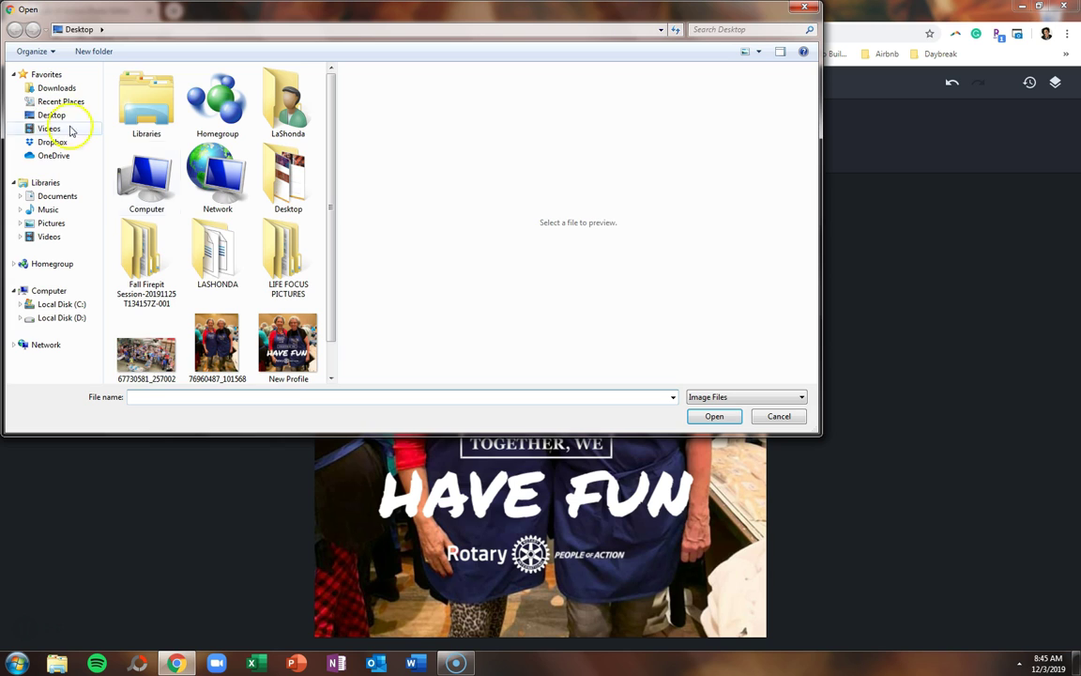
{"action": "left_click", "coordinate": [147, 346]}
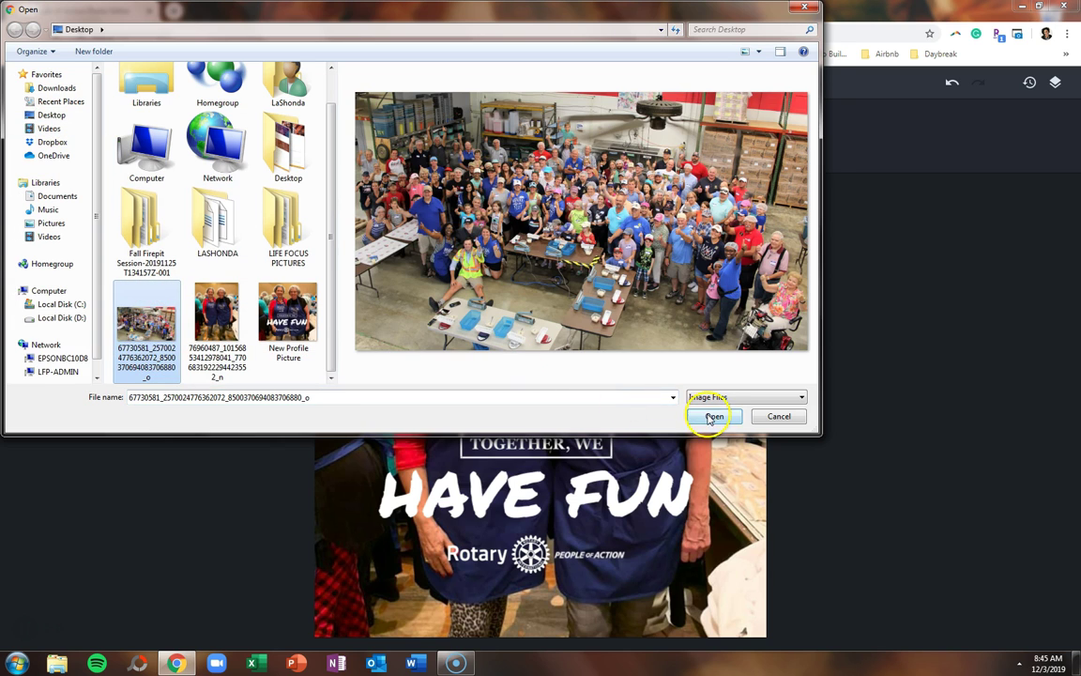
{"action": "left_click", "coordinate": [714, 415]}
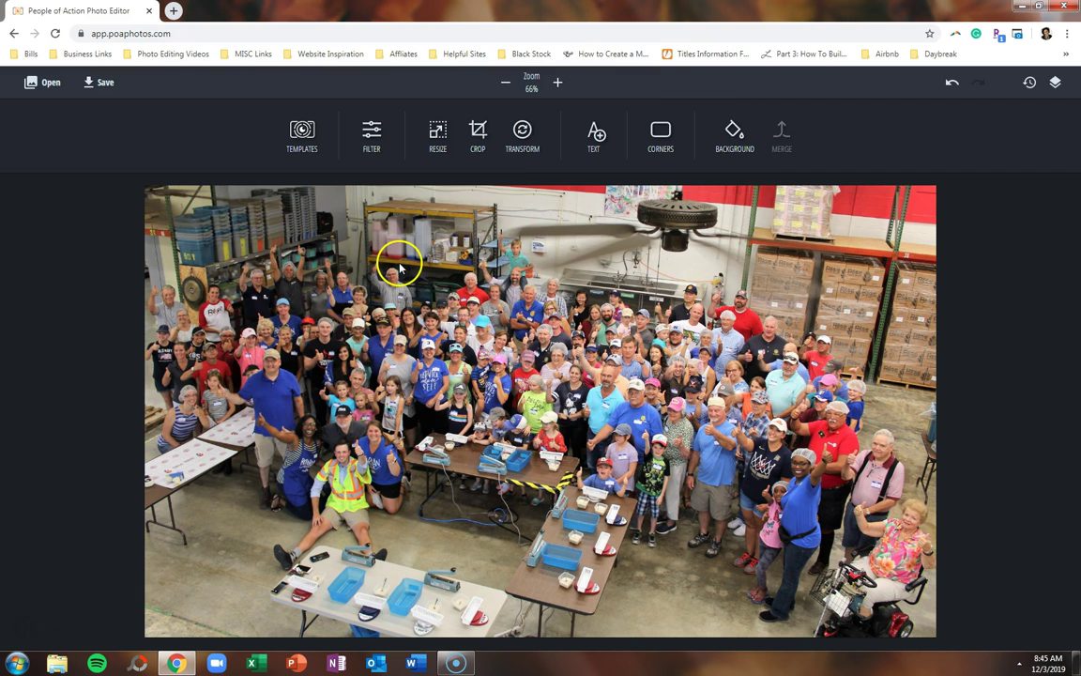
Crop the group photo to the 2:1 preset, giving 1841 × 920.
{"action": "left_click", "coordinate": [478, 133]}
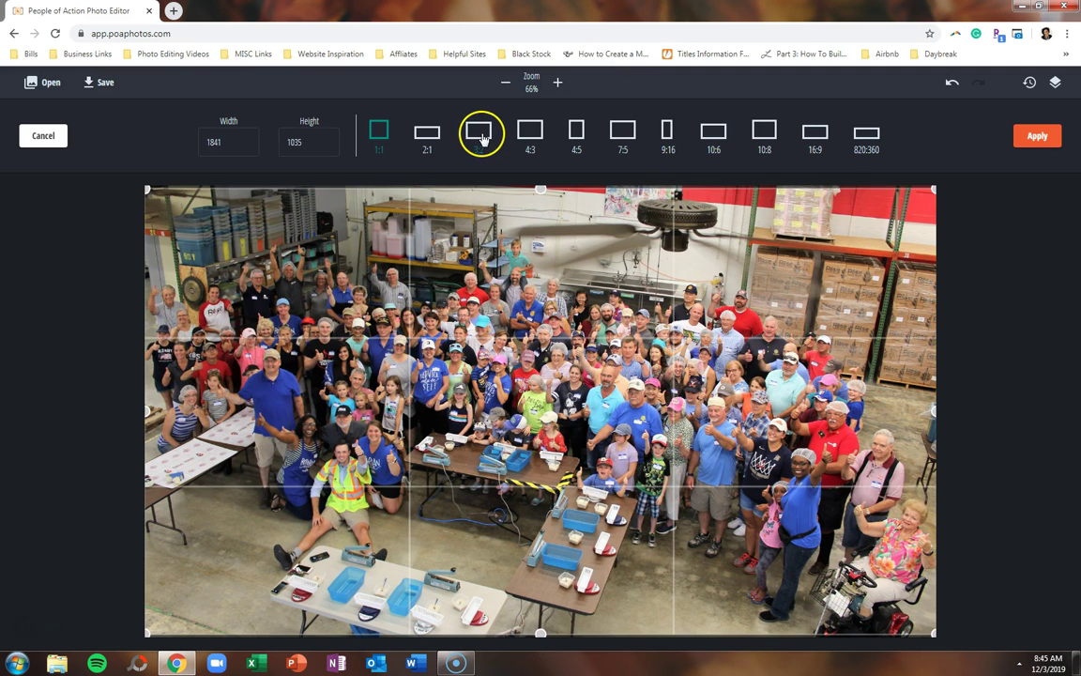
{"action": "left_click", "coordinate": [426, 133]}
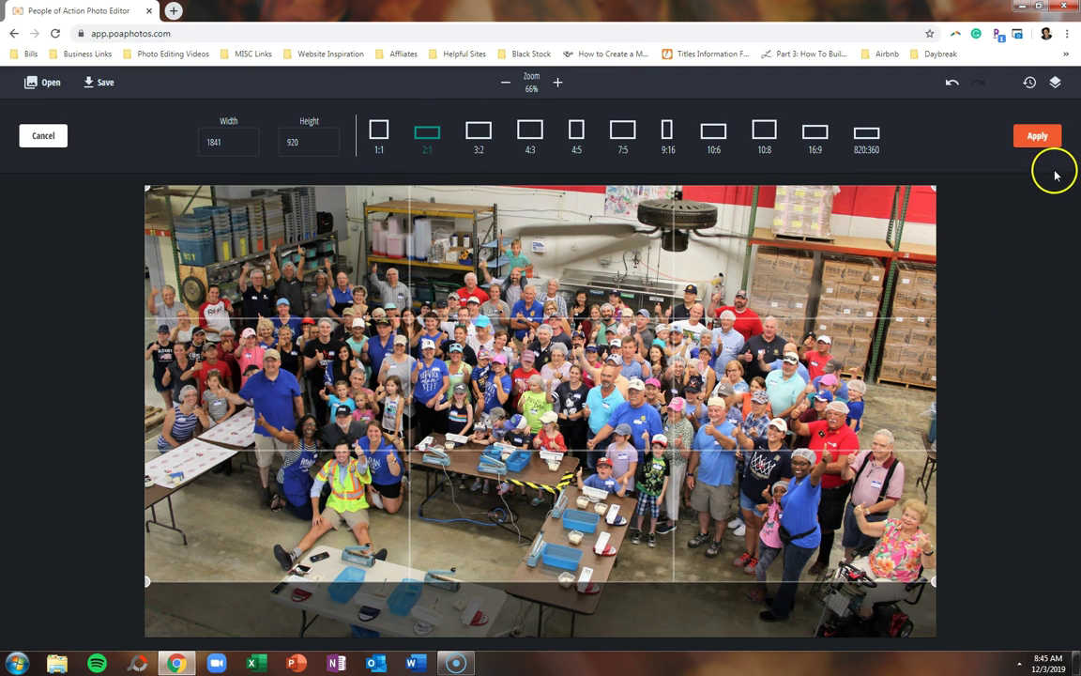
{"action": "left_click", "coordinate": [1038, 136]}
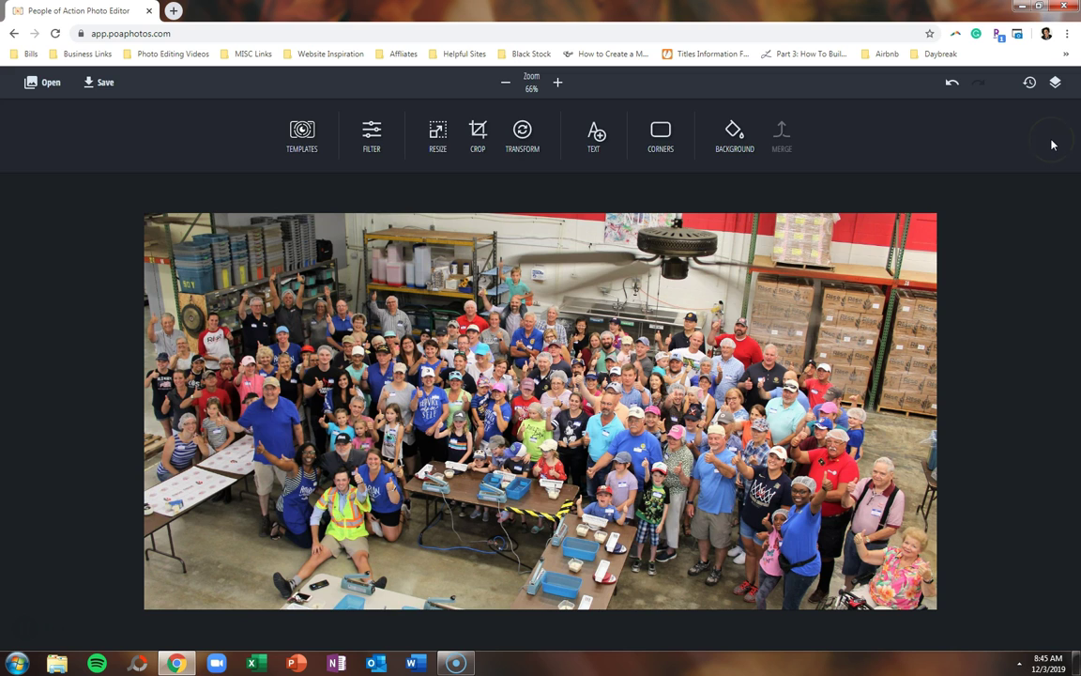
Apply the Rotary 'Together, We Fight Hunger' overlay, stretched wide across the middle of the photo.
{"action": "left_click", "coordinate": [306, 140]}
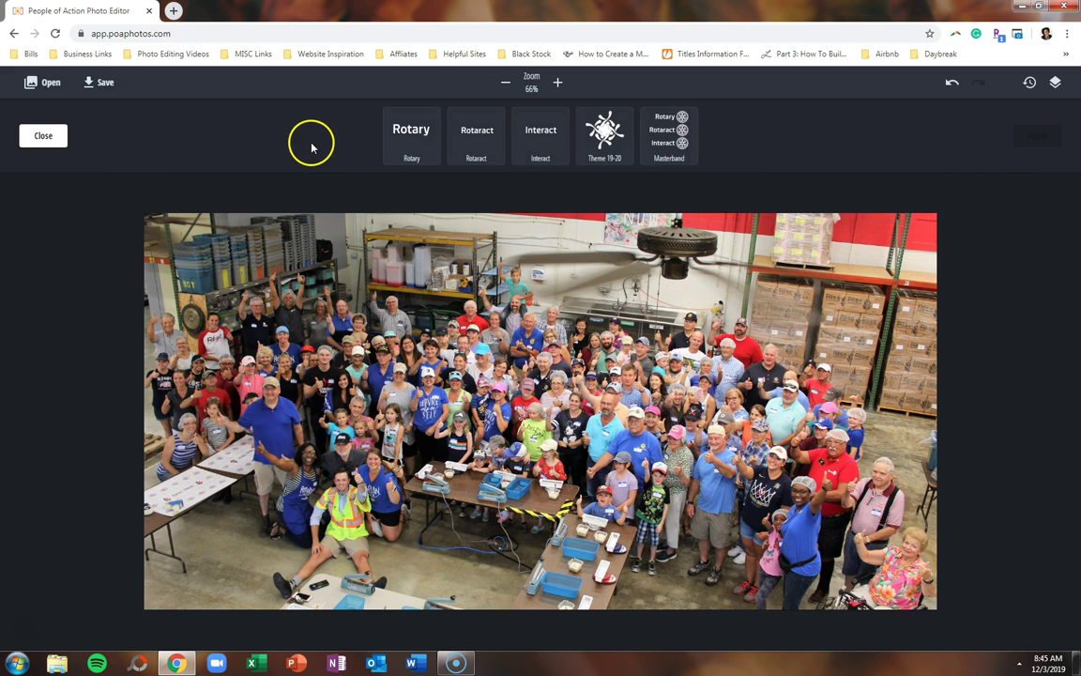
{"action": "left_click", "coordinate": [411, 137]}
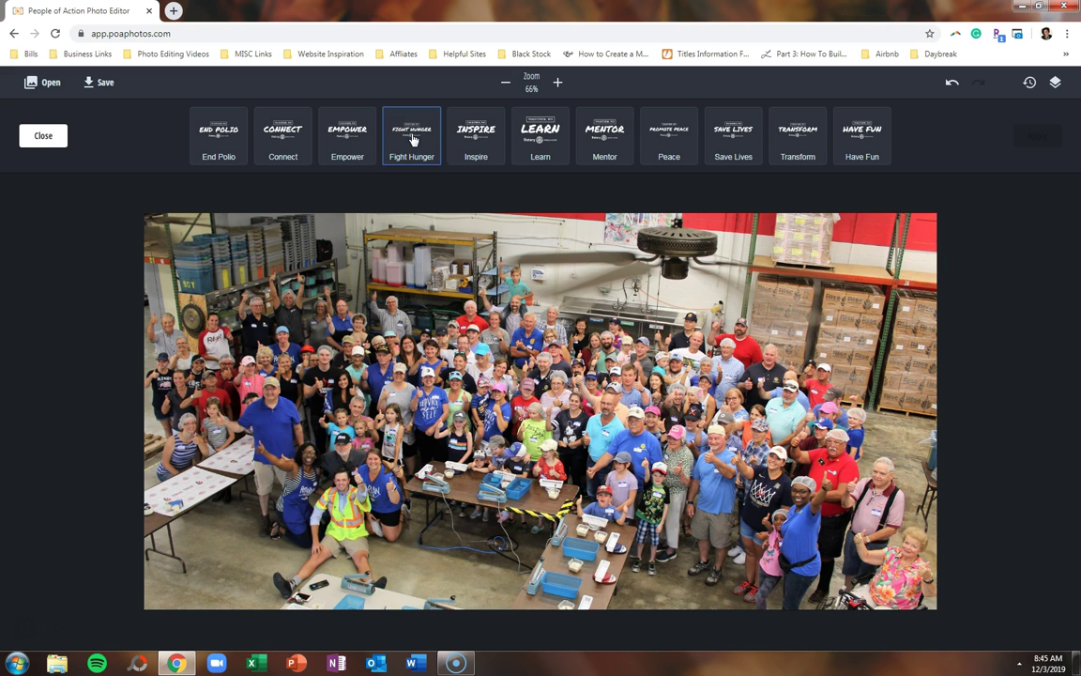
{"action": "left_click", "coordinate": [413, 139]}
{"action": "left_click_drag", "start_coordinate": [443, 447], "coordinate": [226, 529]}
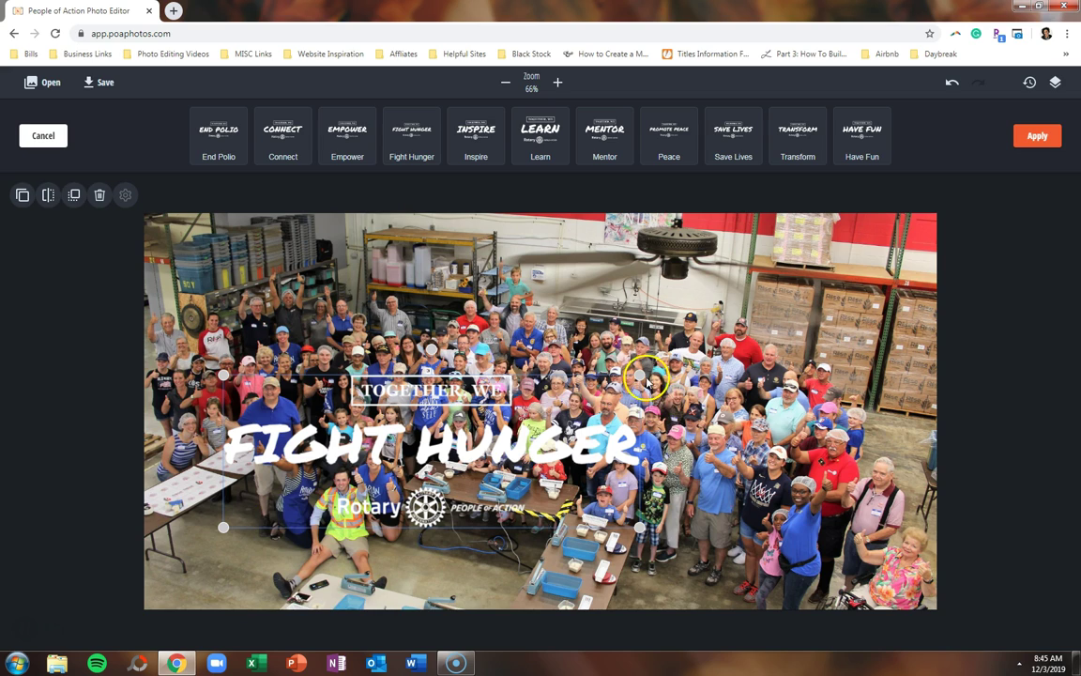
{"action": "left_click_drag", "start_coordinate": [646, 380], "coordinate": [799, 328]}
{"action": "mouse_move", "coordinate": [583, 424]}
{"action": "left_mouse_down"}
{"action": "mouse_move", "coordinate": [595, 445]}
{"action": "mouse_move", "coordinate": [592, 433]}
{"action": "left_mouse_up"}
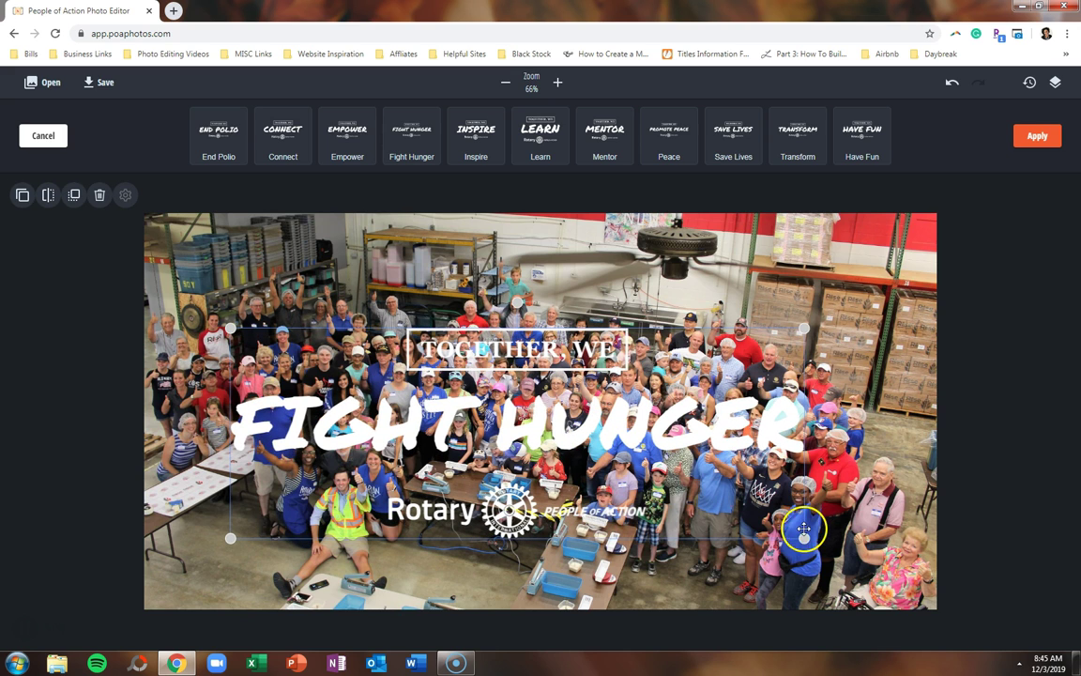
{"action": "left_click", "coordinate": [1039, 134]}
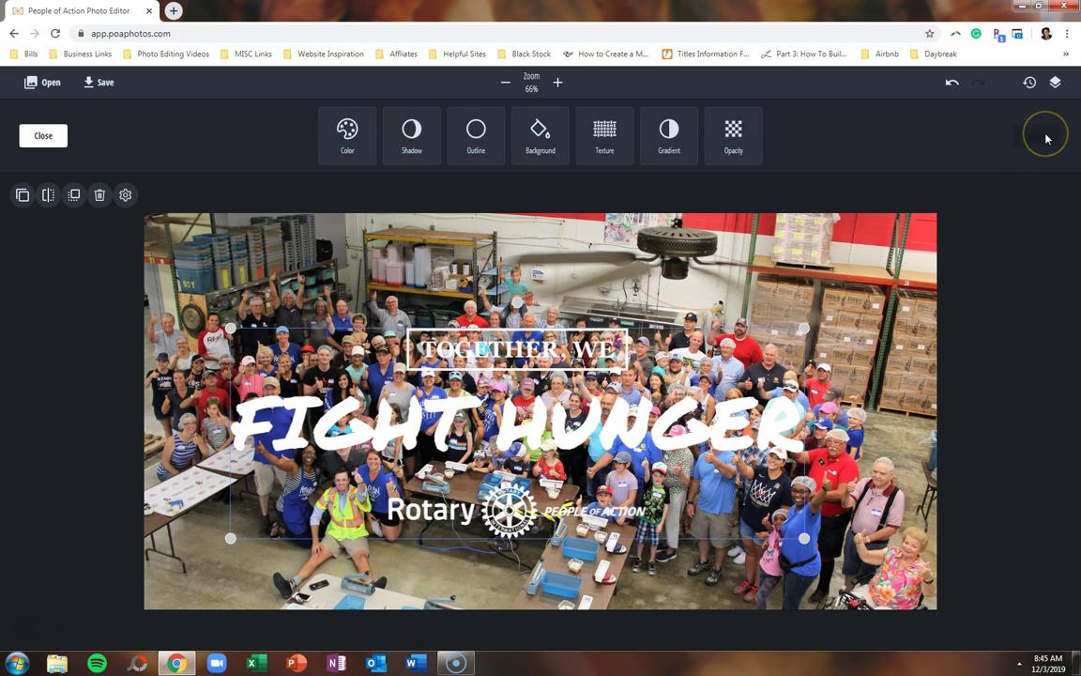
Save the 2:1 cover image as PNG 'New Facebook Cover Photo'.
{"action": "left_click", "coordinate": [104, 83]}
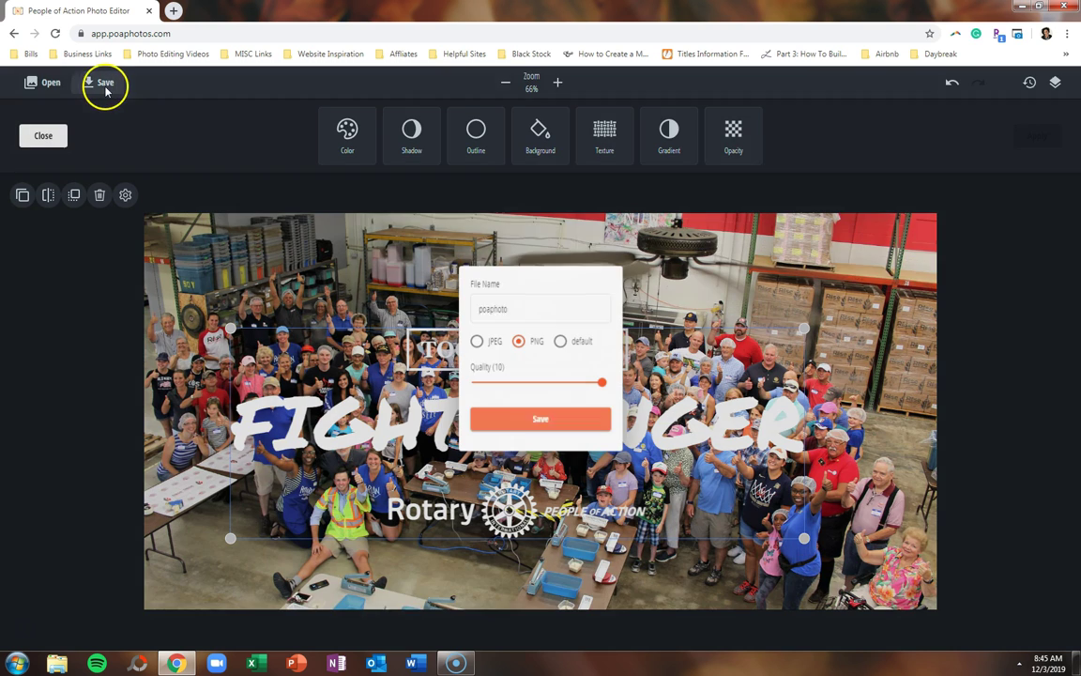
{"action": "left_click_drag", "start_coordinate": [507, 307], "coordinate": [460, 302]}
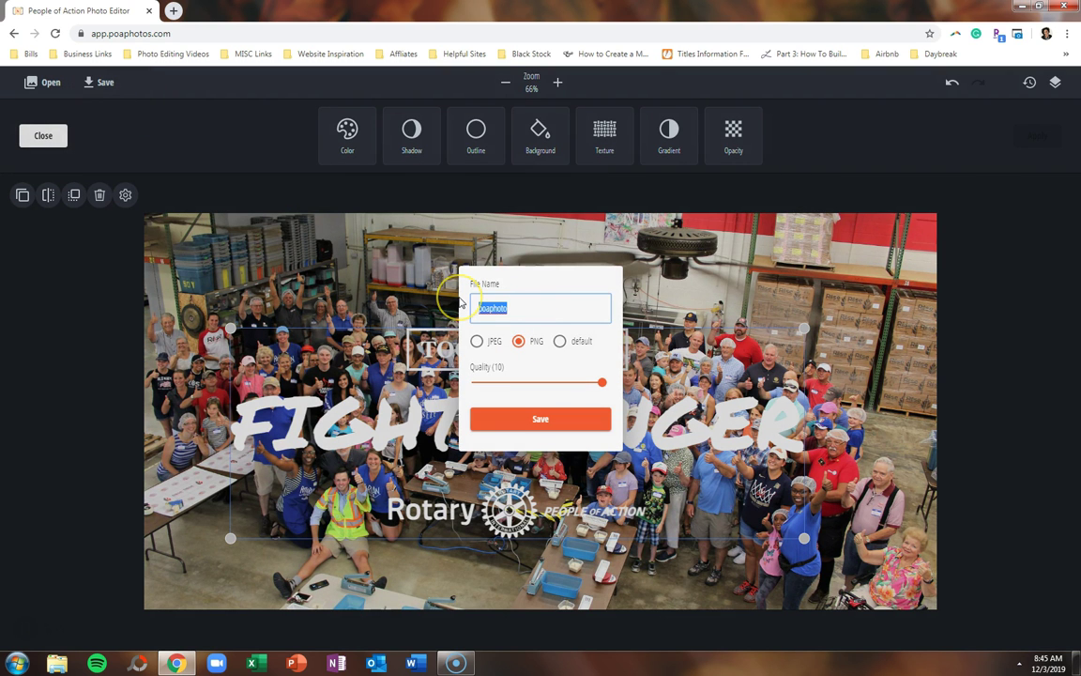
{"action": "type", "text": "New Facebook Cover P"}
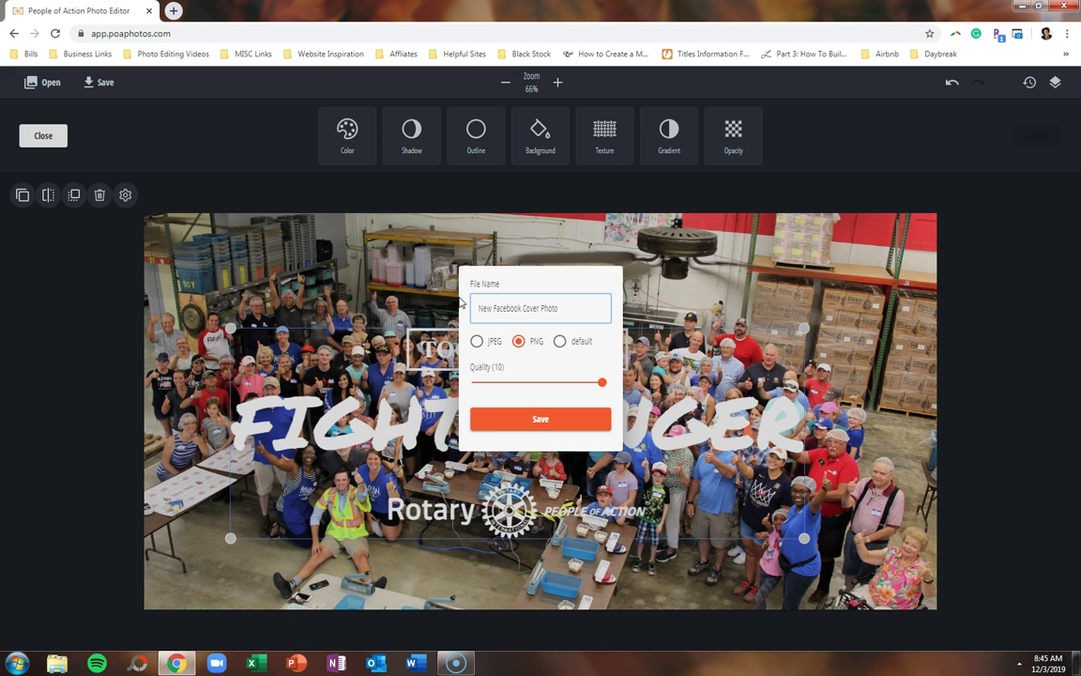
{"action": "left_click", "coordinate": [507, 421]}
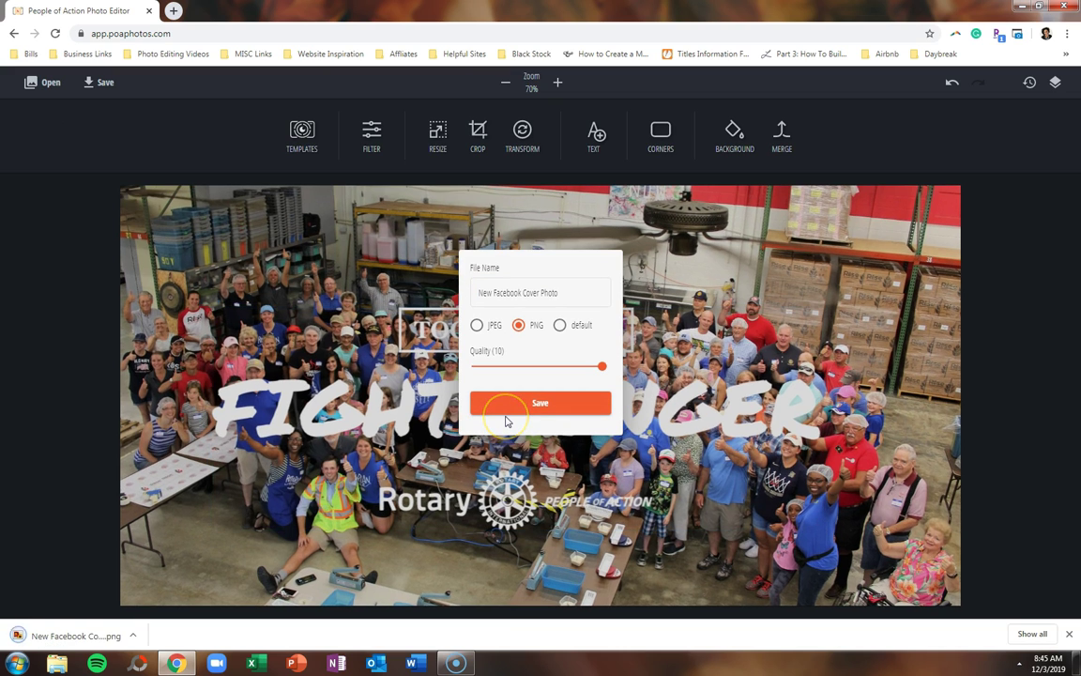
{"action": "left_click", "coordinate": [437, 371]}
Open the downloaded 'New Facebook Cover Photo' PNG in Windows Photo Viewer.
{"action": "left_click", "coordinate": [132, 636]}
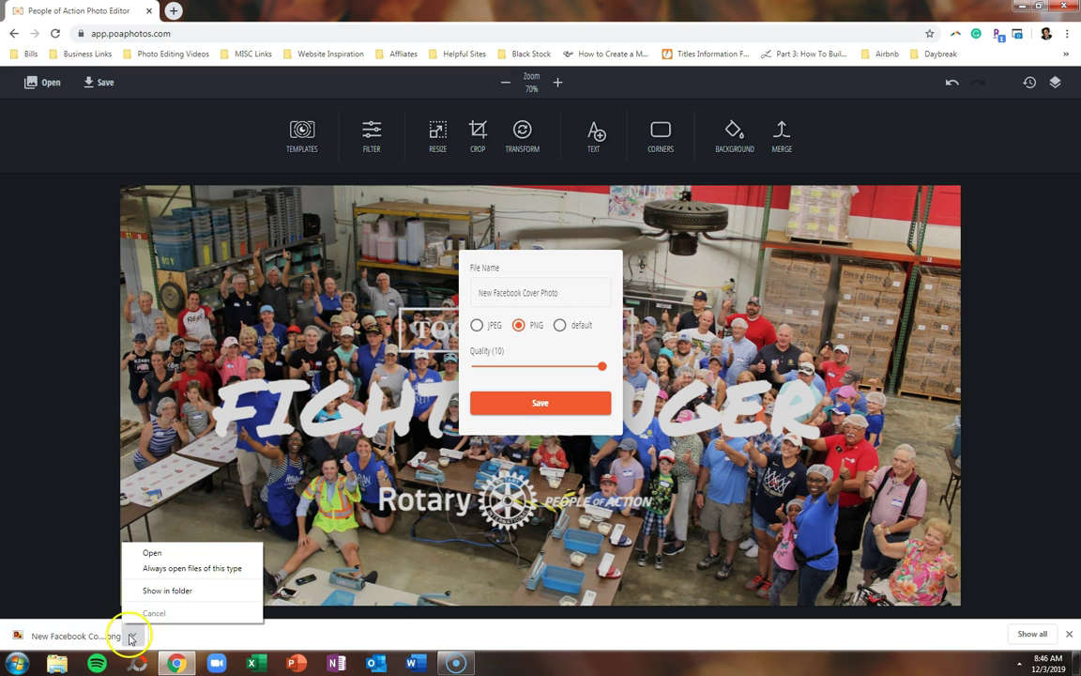
{"action": "left_click", "coordinate": [151, 554]}
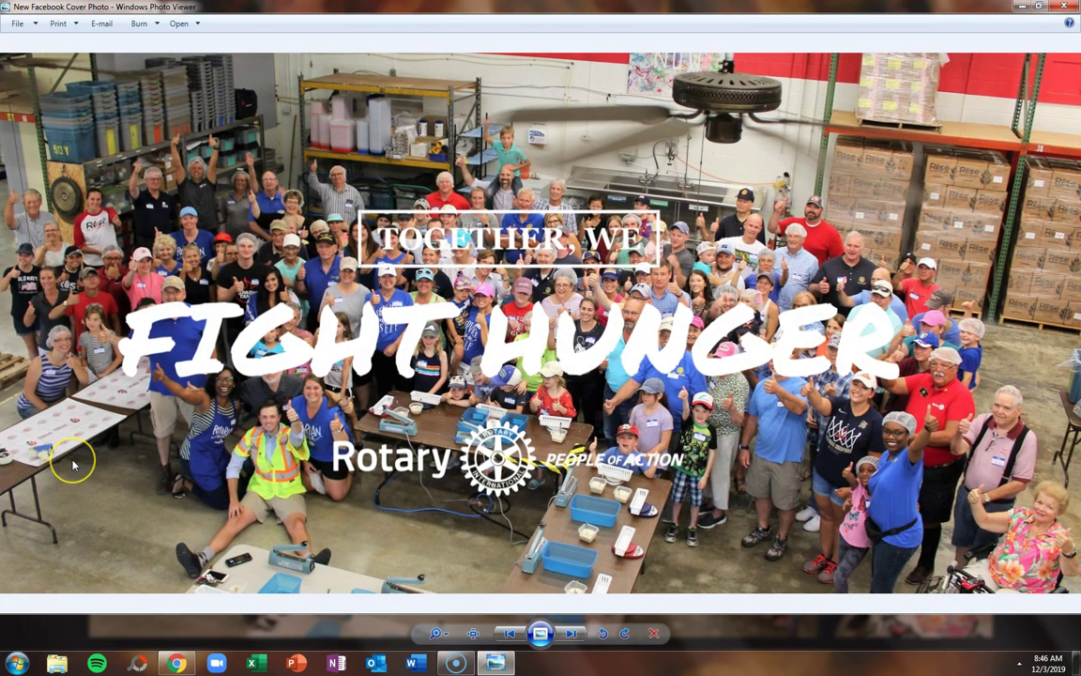